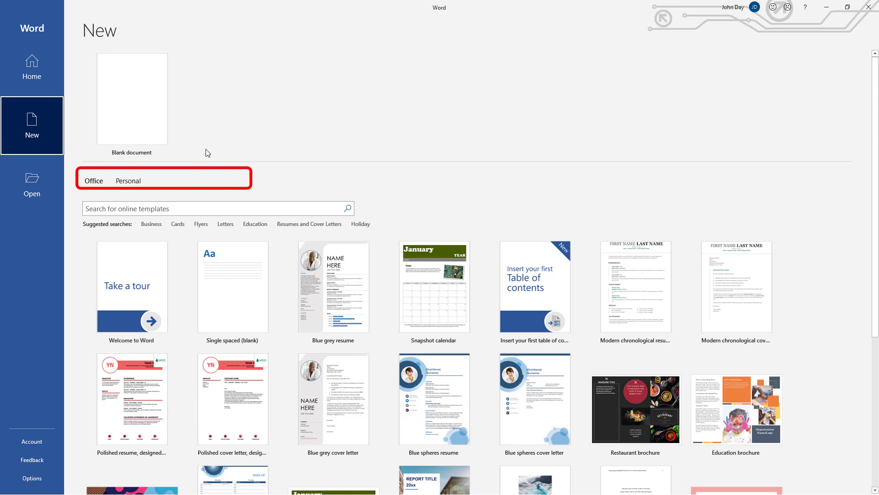
- Show Word's Personal templates: Dayta Academy A4 Headed and two JDACAD Course Templates
{"action": "left_click", "coordinate": [126, 181]}
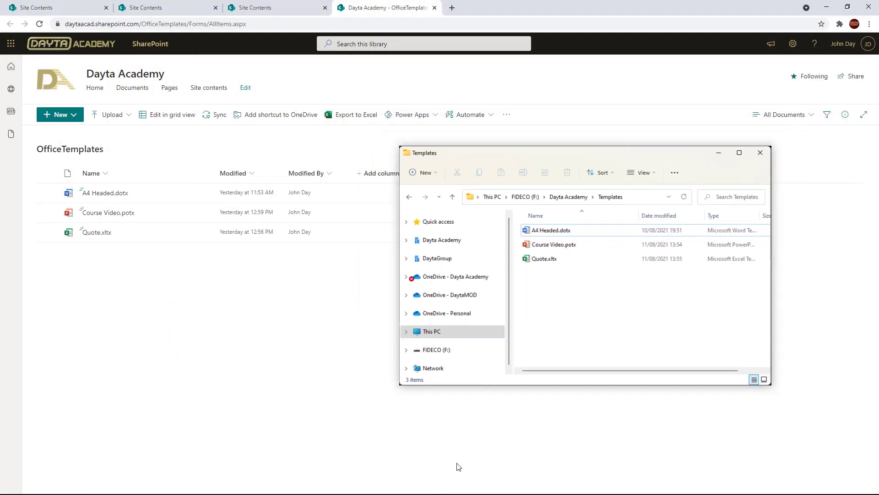
- Launch Windows PowerShell as administrator and reposition and widen its window
{"action": "left_click", "coordinate": [458, 466]}
{"action": "key", "text": "super"}
{"action": "type", "text": "p"}
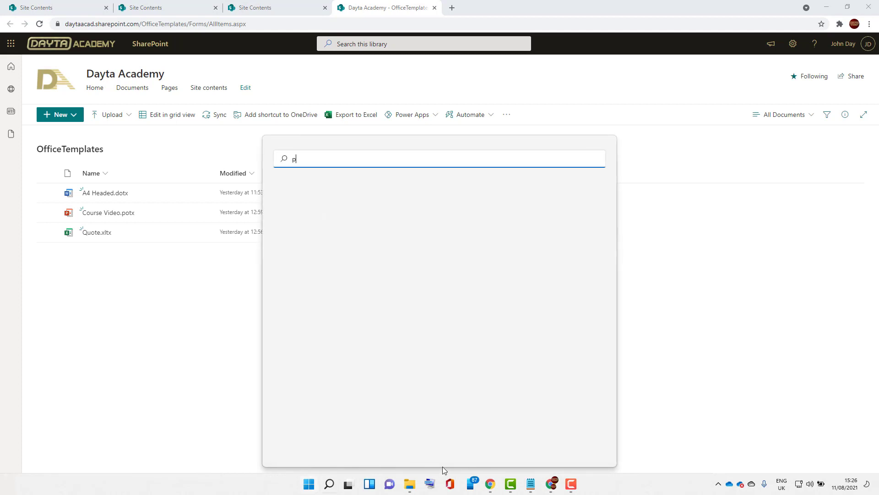
{"action": "type", "text": "owershe"}
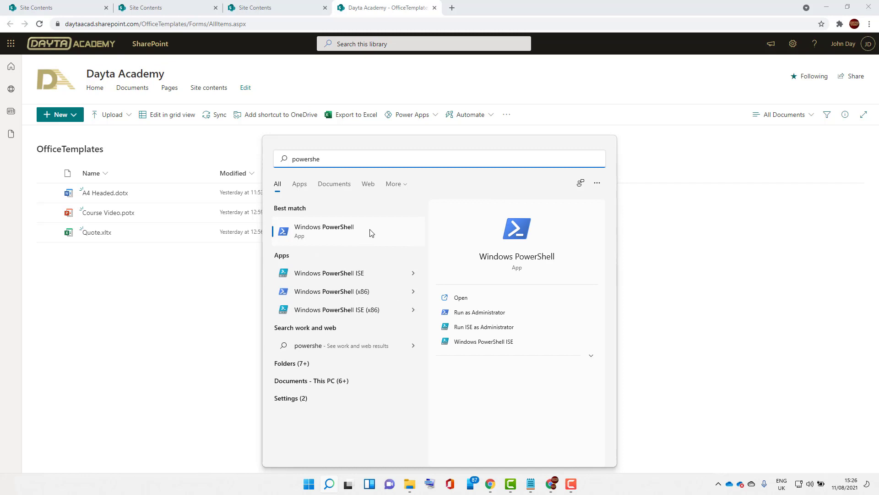
{"action": "left_click", "coordinate": [516, 316]}
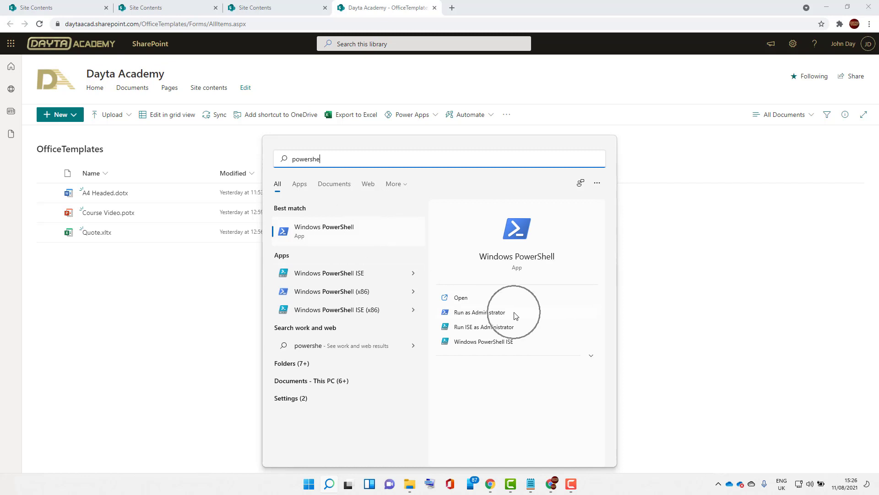
{"action": "left_click", "coordinate": [515, 314]}
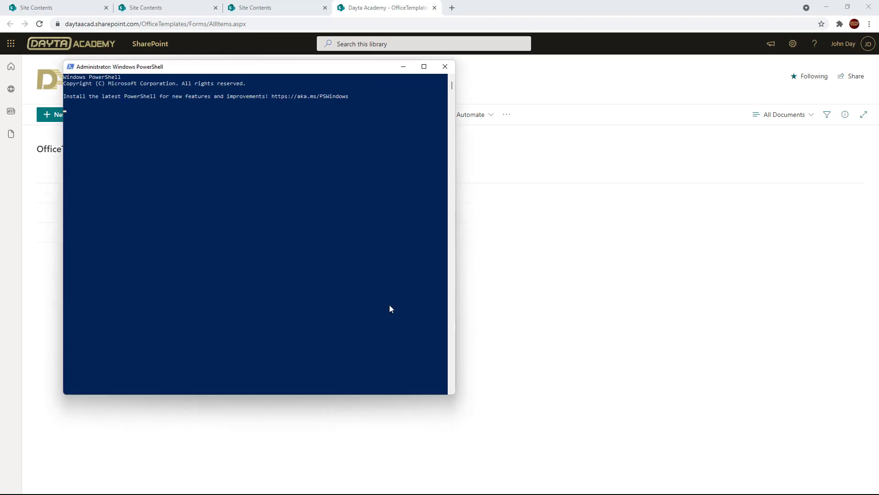
{"action": "left_click_drag", "start_coordinate": [266, 70], "coordinate": [261, 135]}
{"action": "left_click_drag", "start_coordinate": [459, 282], "coordinate": [819, 284]}
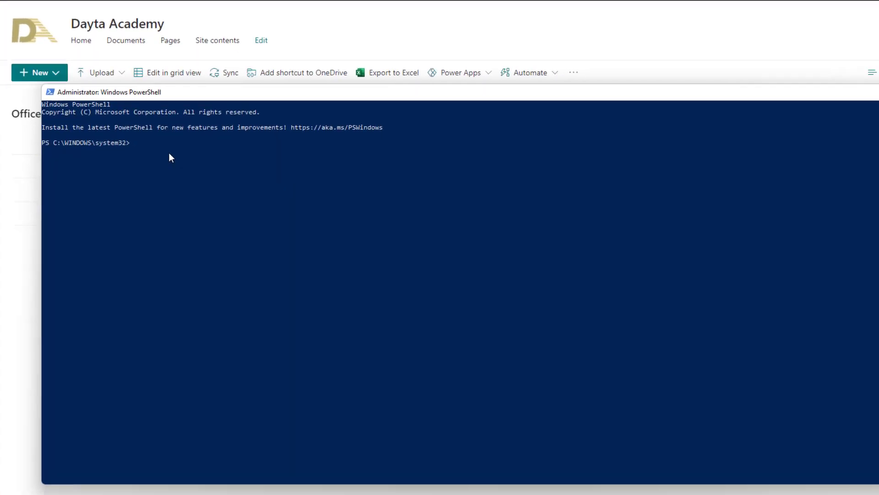
- Install Microsoft.Online.SharePoint.PowerShell and run Connect-SPOService, signing in with the admin account e-mail
{"action": "left_click", "coordinate": [169, 180]}
{"action": "type", "text": "Install-Module -Name Microsoft.Online.SharePoint.PowerShell"}
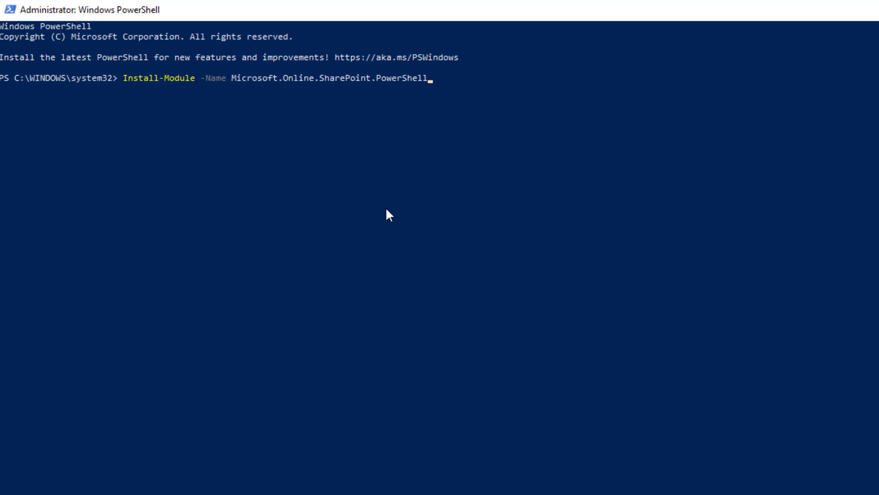
{"action": "key", "text": "Return"}
{"action": "key", "text": "Return"}
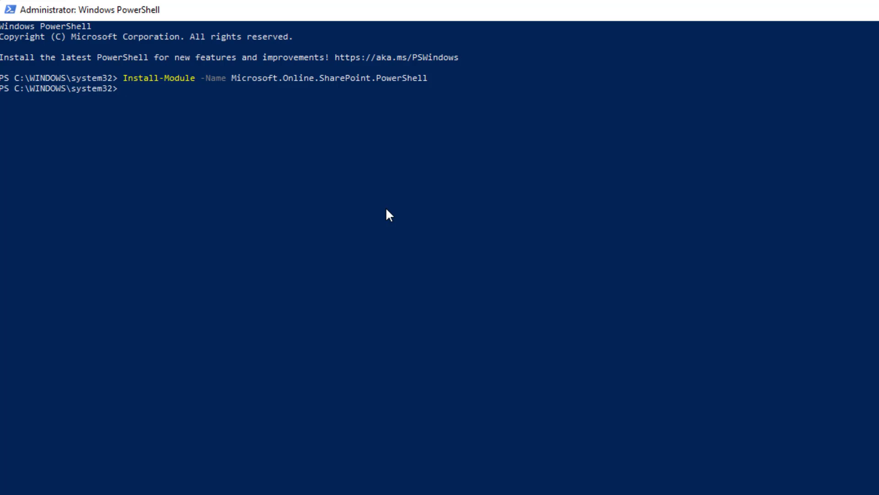
{"action": "type", "text": "Connect-SPOService \"https://daytaacad-admin.sharepoint.com\""}
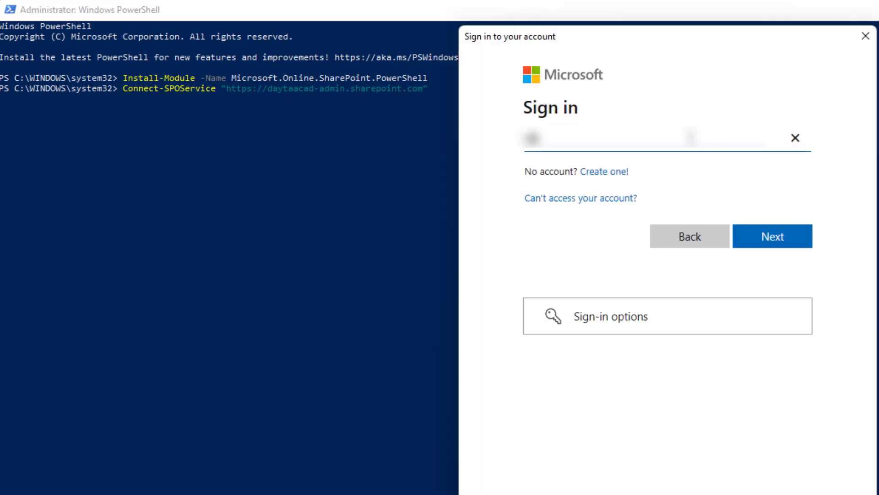
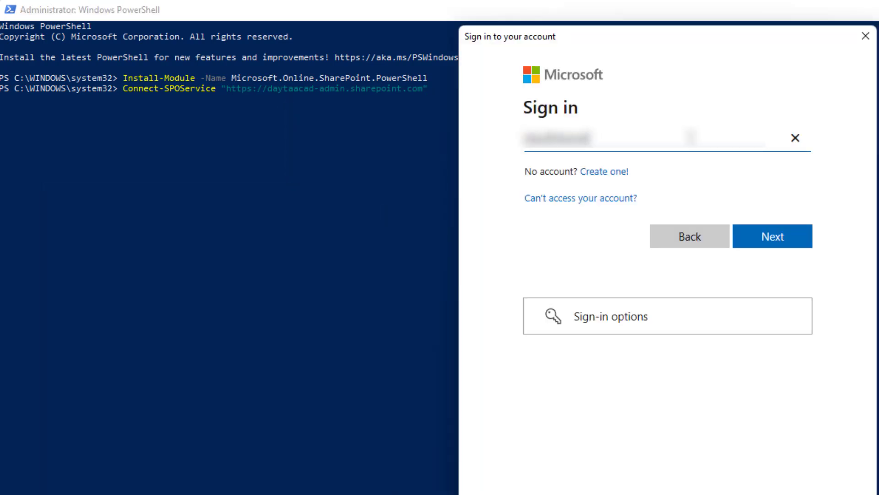
{"action": "key", "text": "Return"}
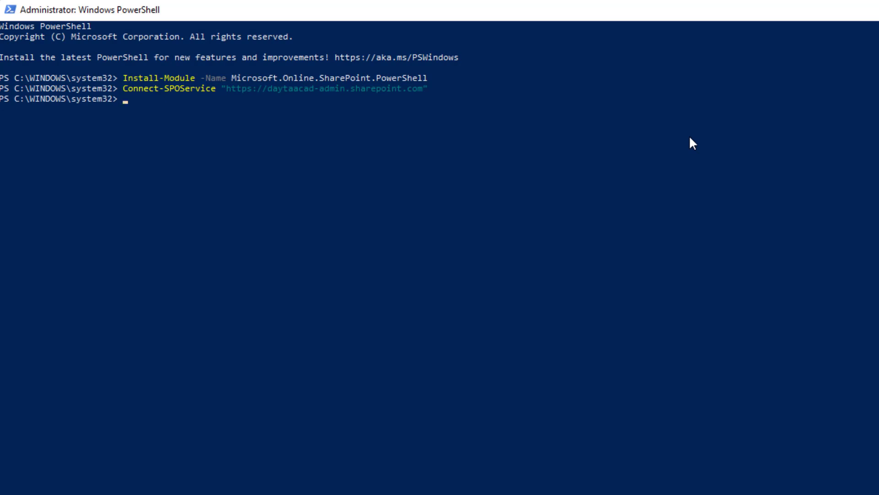
- Run Add-SPOOrgAssetsLibrary for the OfficeTemplates URL as a Private OfficeTemplateLibrary, confirming with Y
{"action": "type", "text": "Add-SPOOrgAssetsLibrary -LibraryUrl \"\" -OrgAssetType OfficeTemplateLibrary -CdnType Private"}
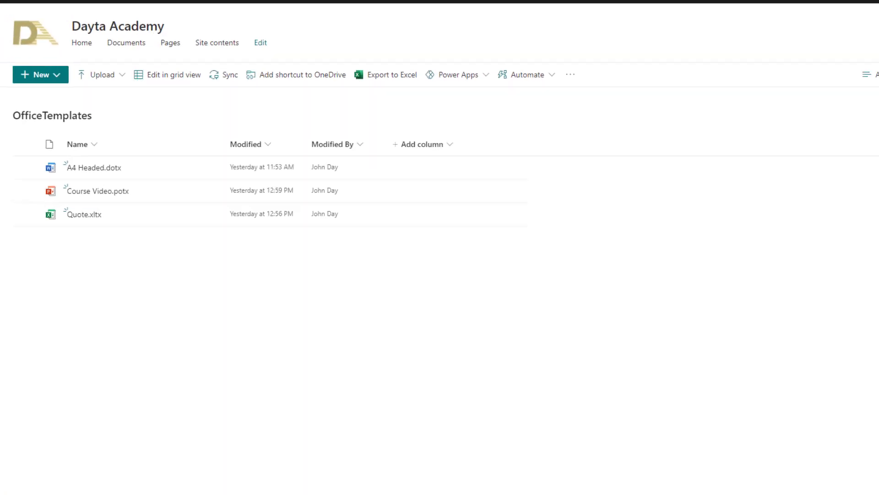
{"action": "left_click_drag", "start_coordinate": [65, 24], "coordinate": [210, 26]}
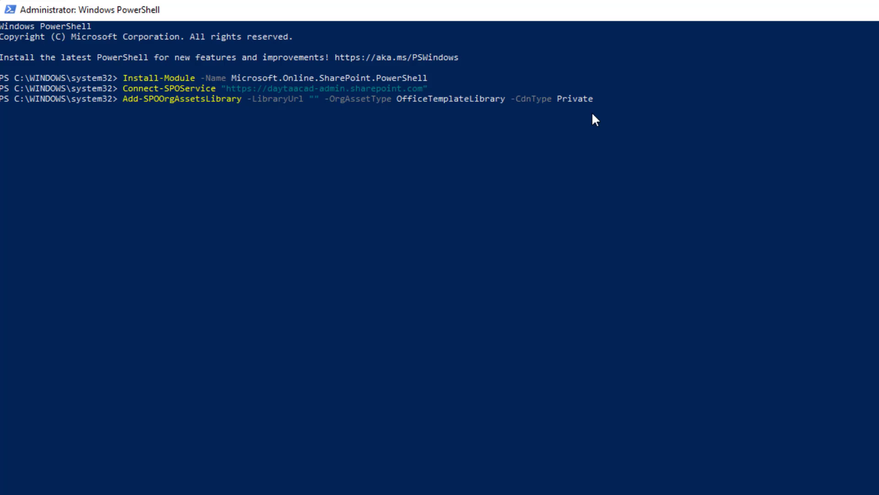
{"action": "type", "text": "https://daytaacad.sharepoint.com/OfficeTemplates"}
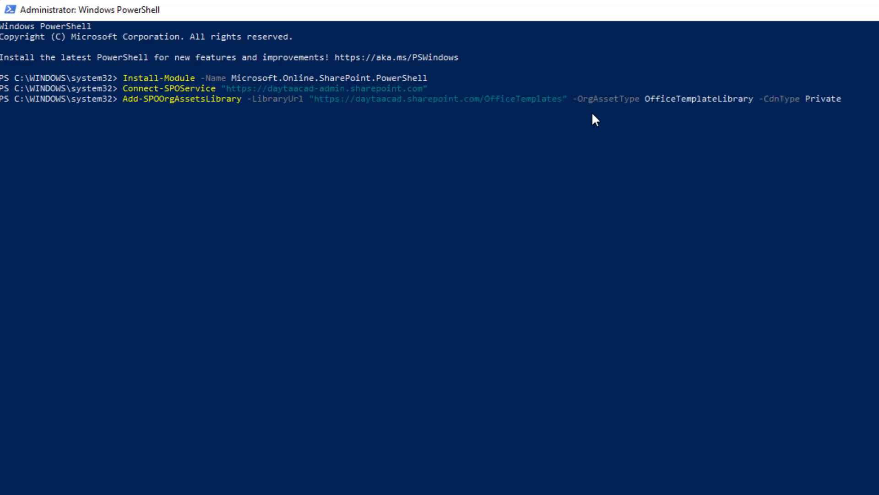
{"action": "key", "text": "End"}
{"action": "key", "text": "BackSpace"}
{"action": "key", "text": "BackSpace"}
{"action": "key", "text": "BackSpace"}
{"action": "key", "text": "BackSpace"}
{"action": "key", "text": "BackSpace"}
{"action": "key", "text": "BackSpace"}
{"action": "key", "text": "BackSpace"}
{"action": "type", "text": "Private"}
{"action": "key", "text": "Tab"}
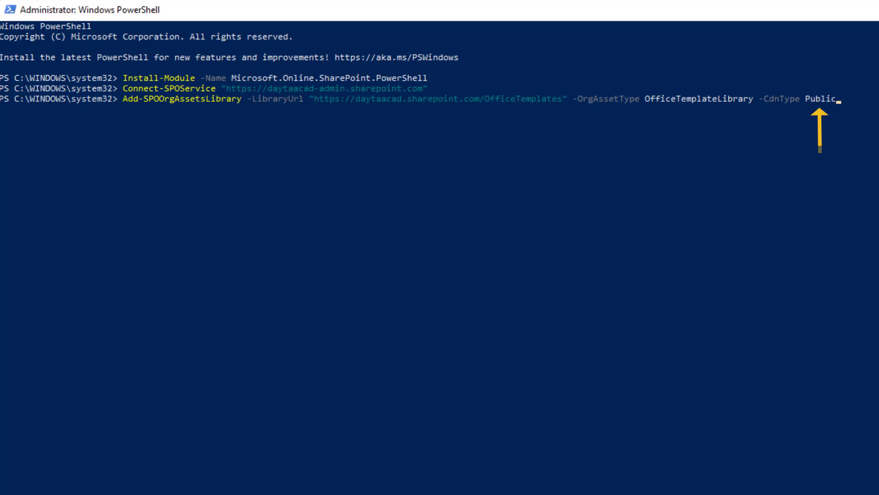
{"action": "key", "text": "Tab"}
{"action": "key", "text": "Return"}
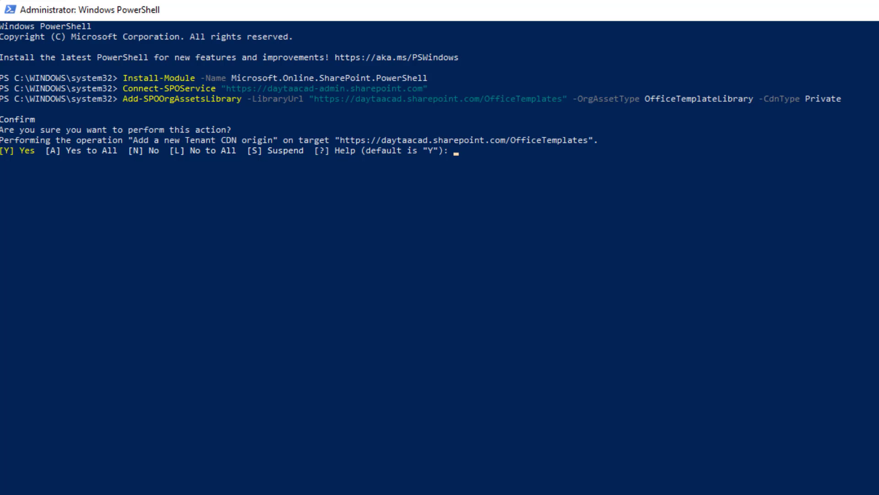
{"action": "type", "text": "Y"}
{"action": "key", "text": "Return"}
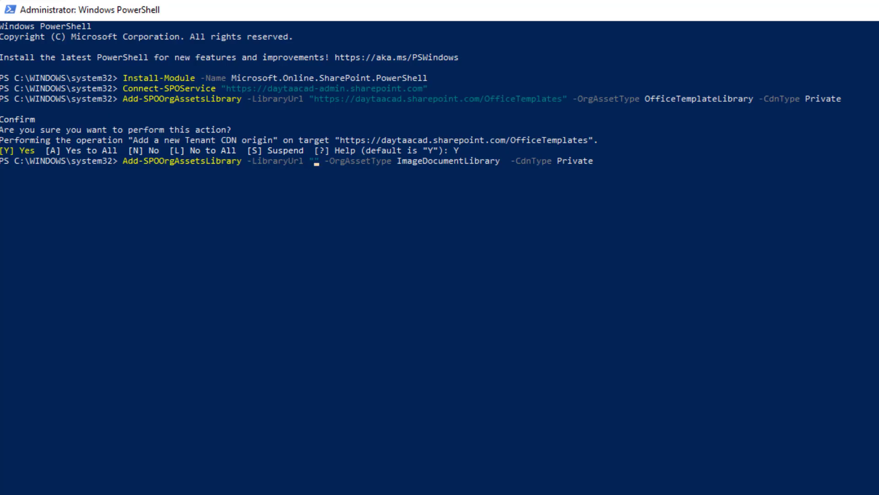
- Add the SiteAssets library URL as a Private ImageDocumentLibrary org asset and confirm with Y
{"action": "type", "text": "https://daytaacad.sharepoint.com/SiteAssets"}
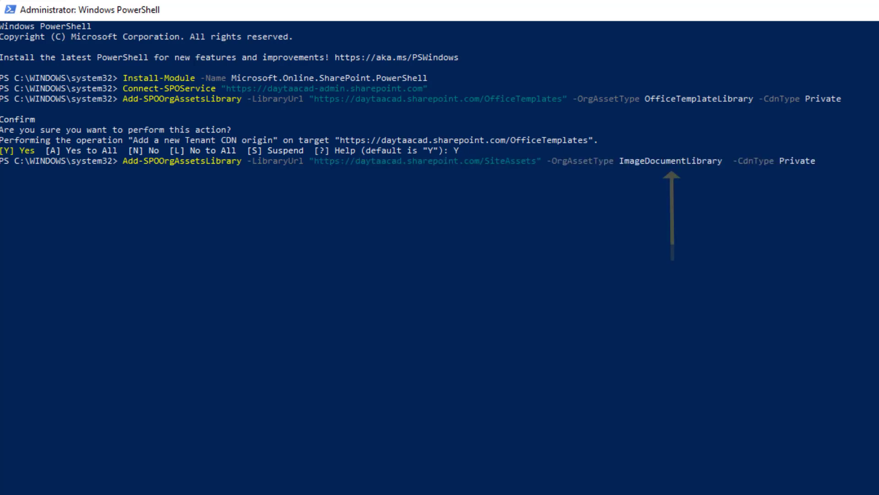
{"action": "key", "text": "Right"}
{"action": "key", "text": "Right"}
{"action": "key", "text": "Right"}
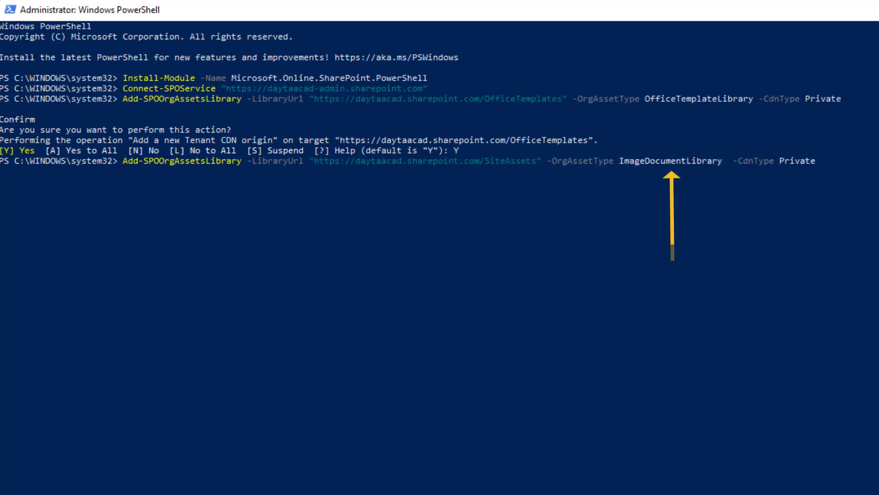
{"action": "key", "text": "Right"}
{"action": "key", "text": "Right"}
{"action": "key", "text": "Right"}
{"action": "key", "text": "Right"}
{"action": "key", "text": "Right"}
{"action": "key", "text": "Right"}
{"action": "key", "text": "Right"}
{"action": "key", "text": "Right"}
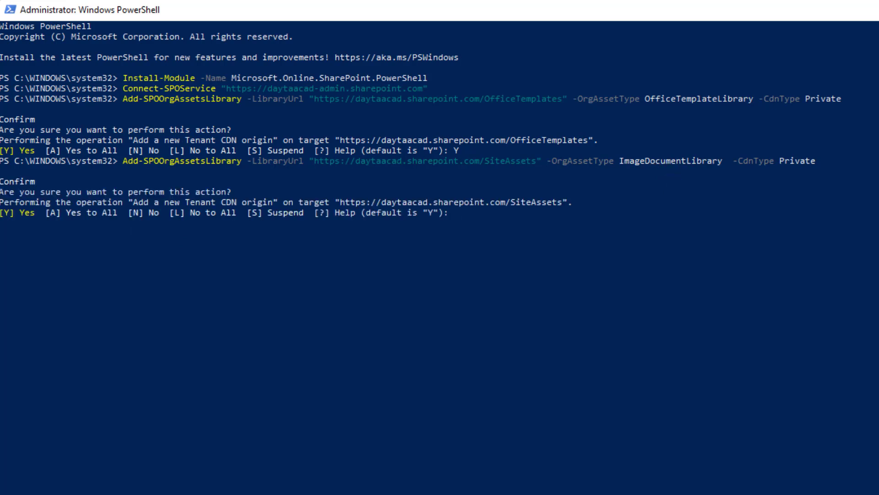
{"action": "type", "text": "Y"}
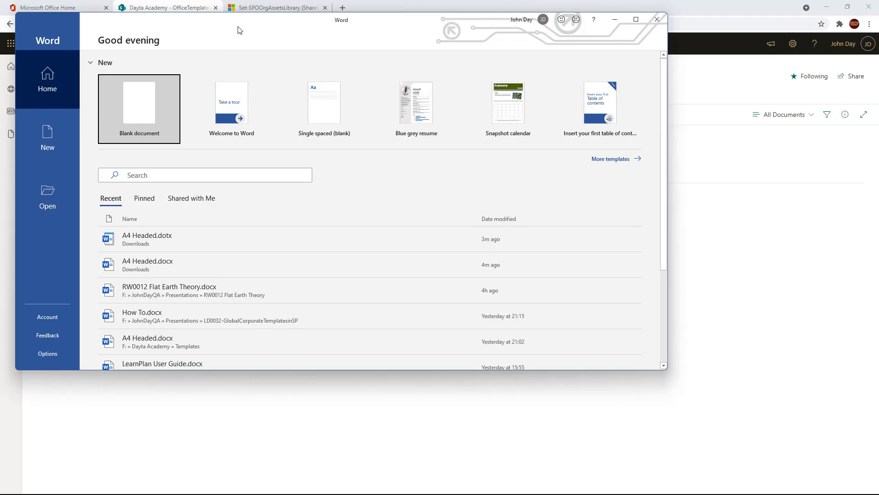
- Create a new Word document from the Dayta Academy tab's A4 Headed template
{"action": "double_click", "coordinate": [238, 30]}
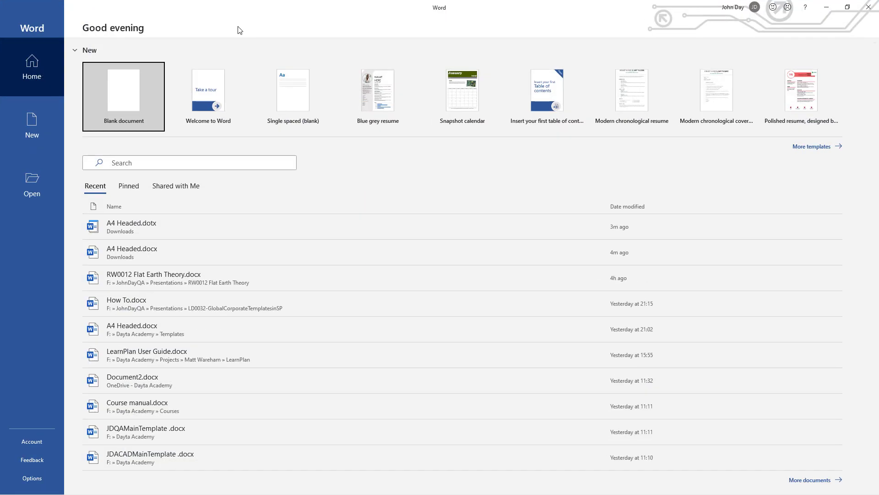
{"action": "left_click", "coordinate": [33, 131]}
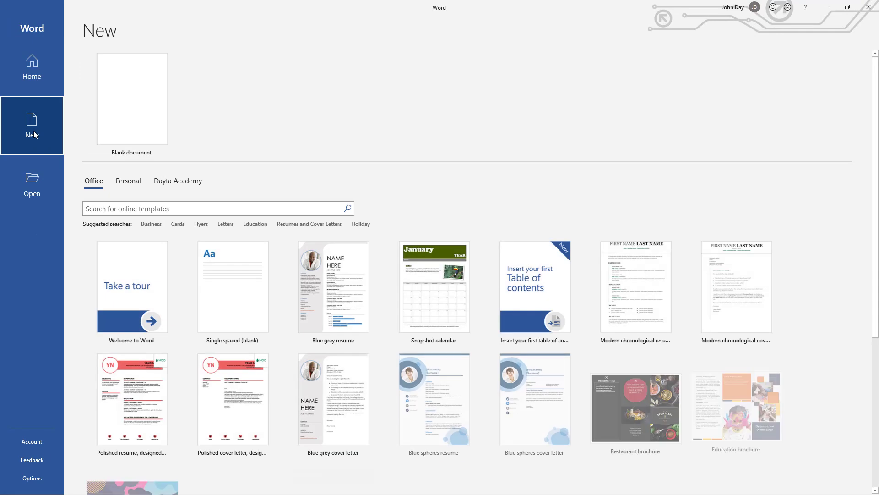
{"action": "left_click", "coordinate": [183, 184]}
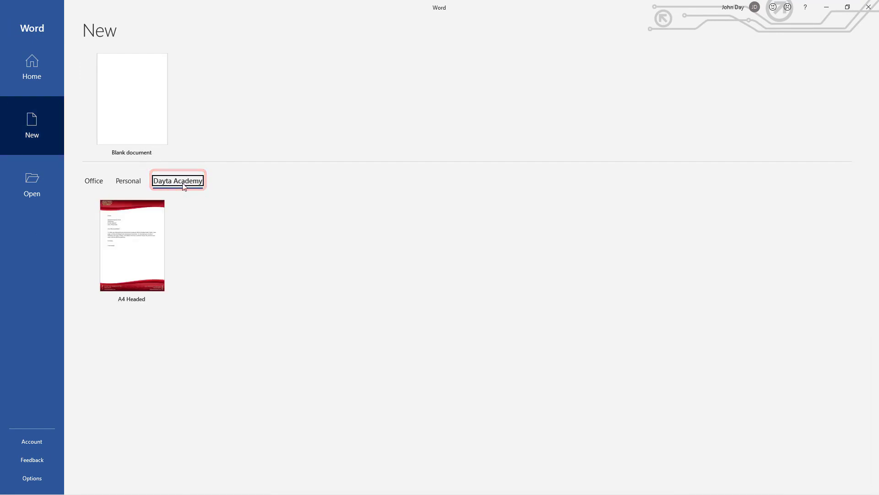
{"action": "left_click", "coordinate": [142, 258]}
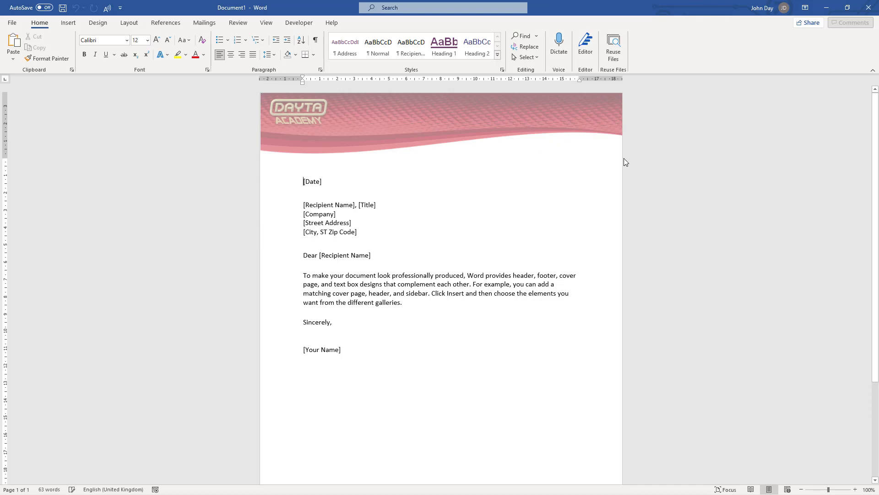
- Close Word, then check the Dayta Academy templates in Excel (Quote) and PowerPoint (Course Video)
{"action": "left_click", "coordinate": [869, 7]}
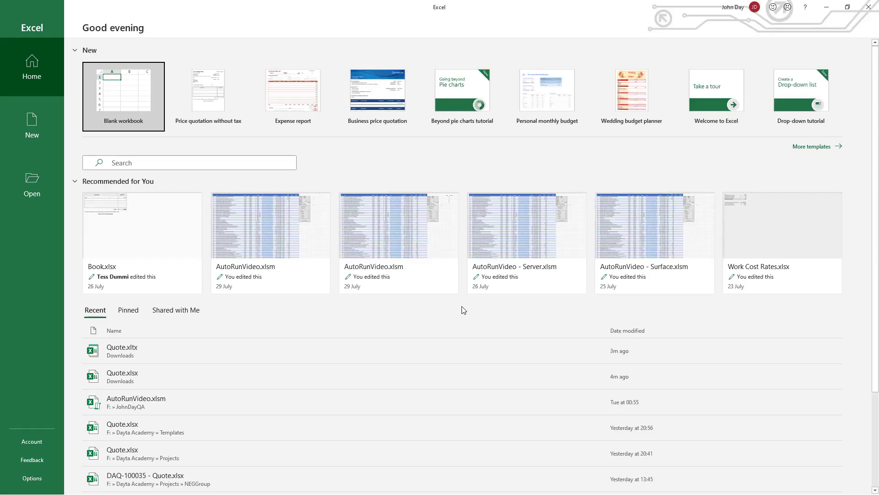
{"action": "left_click", "coordinate": [30, 127]}
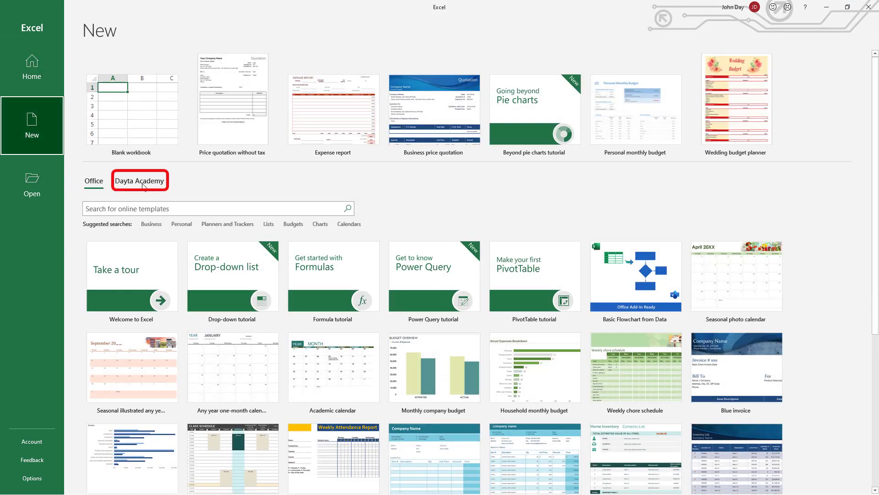
{"action": "left_click", "coordinate": [143, 183]}
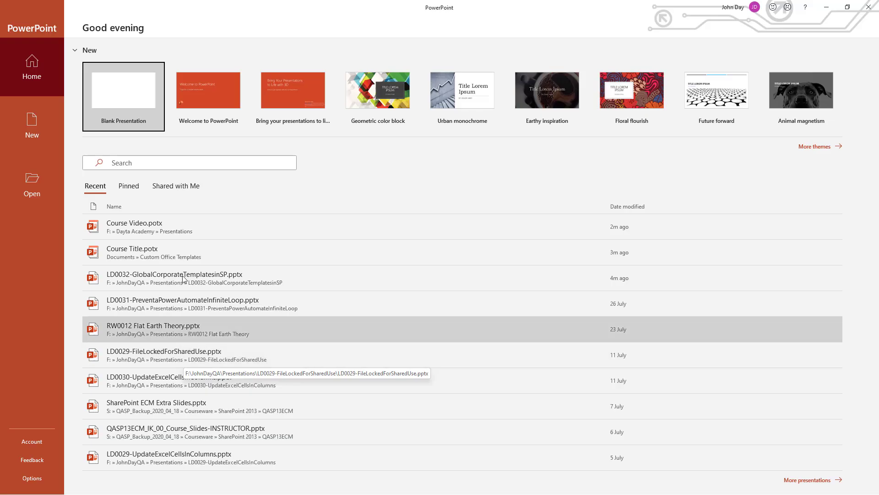
{"action": "left_click", "coordinate": [29, 119]}
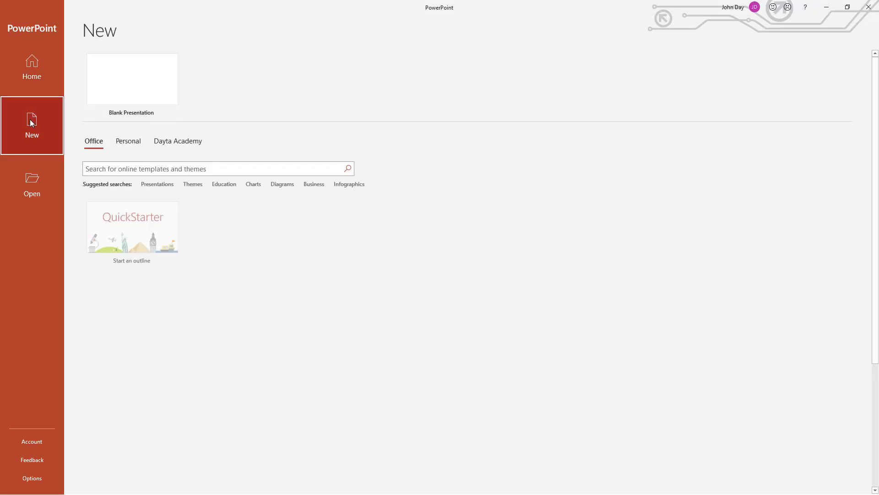
{"action": "left_click", "coordinate": [185, 143]}
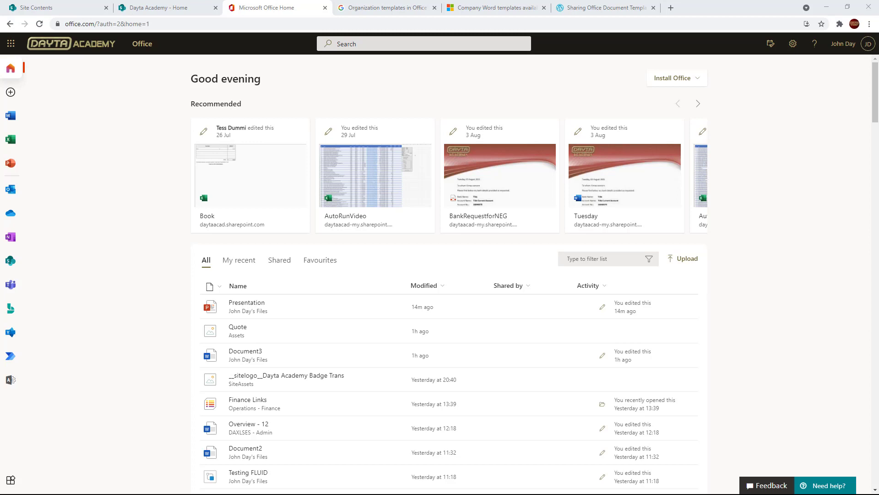
- Open PowerPoint on Office.com and its OfficeTemplates folder showing Course Video
{"action": "left_click", "coordinate": [7, 170]}
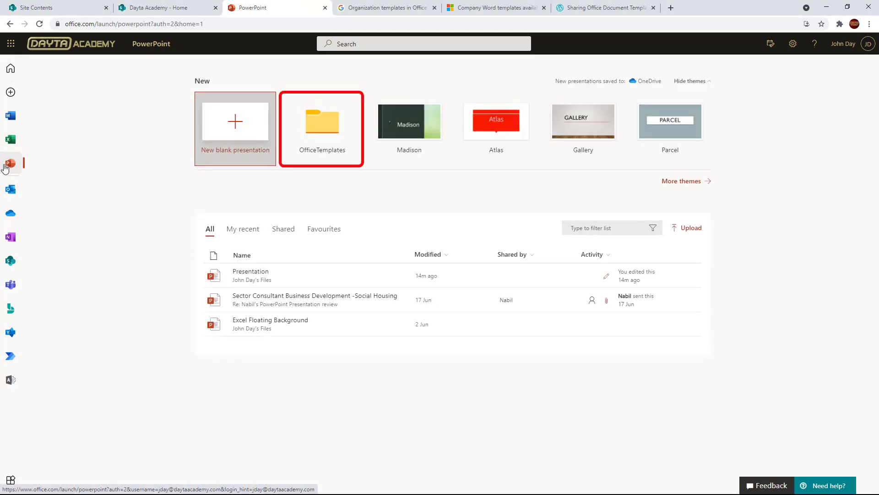
{"action": "left_click", "coordinate": [328, 134]}
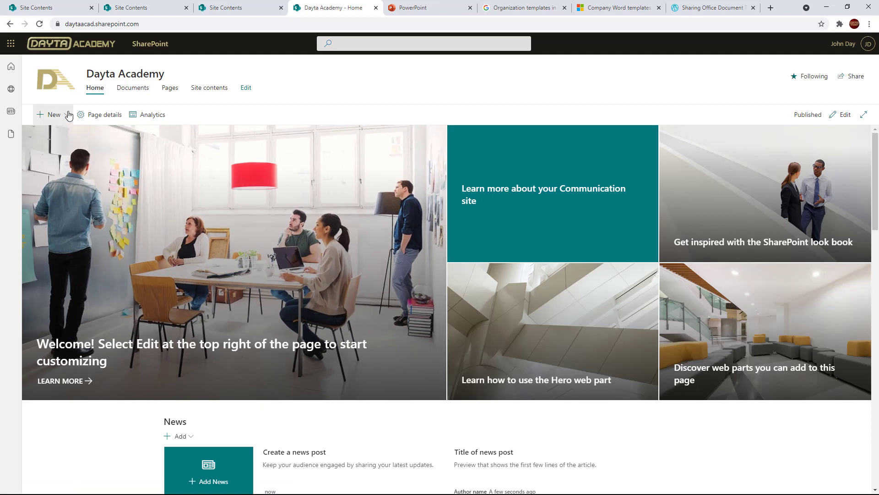
- Start a blank news post titled 'Company logos available in Office 365'
{"action": "left_click", "coordinate": [68, 115]}
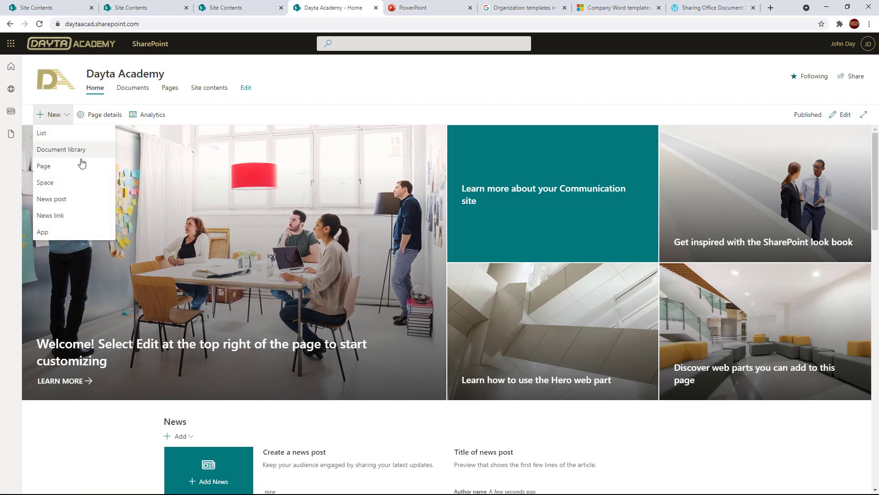
{"action": "left_click", "coordinate": [66, 201]}
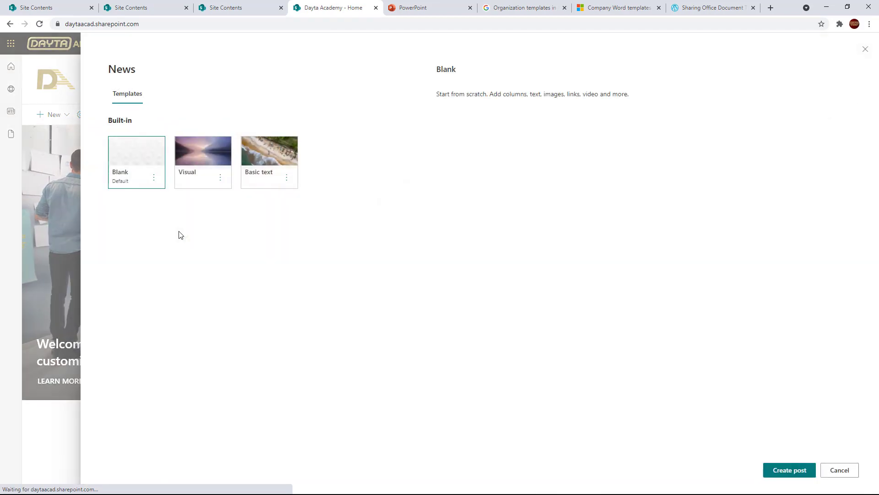
{"action": "left_click", "coordinate": [787, 470]}
{"action": "type", "text": "Company logos available "}
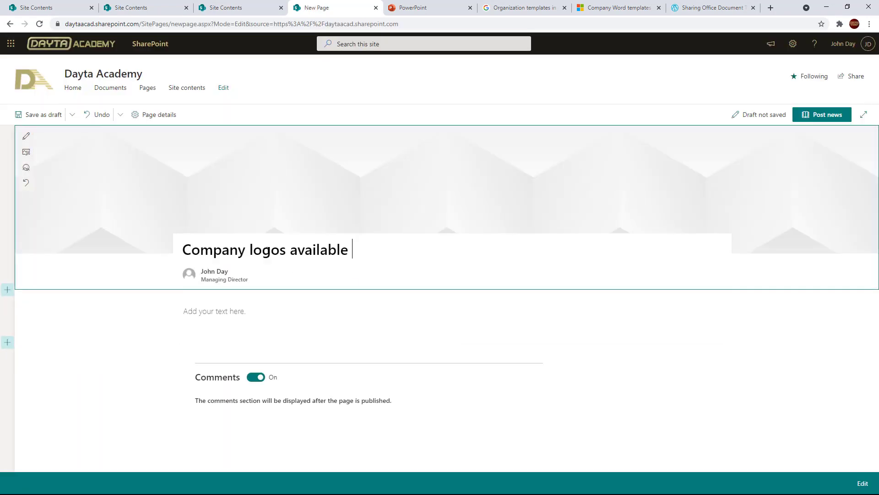
{"action": "type", "text": "in Office 365"}
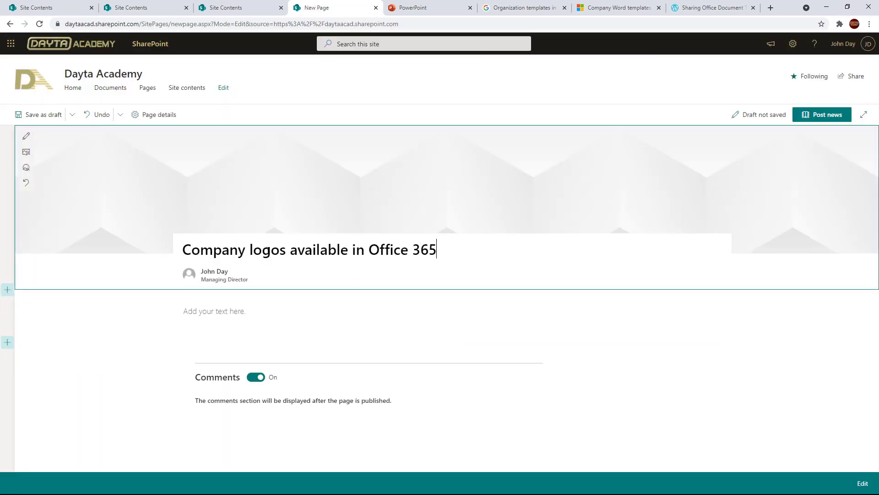
- Use the Site Assets Dayta Academy Desktop YouTube Banner as header image and adjust its focal point
{"action": "left_click", "coordinate": [26, 151]}
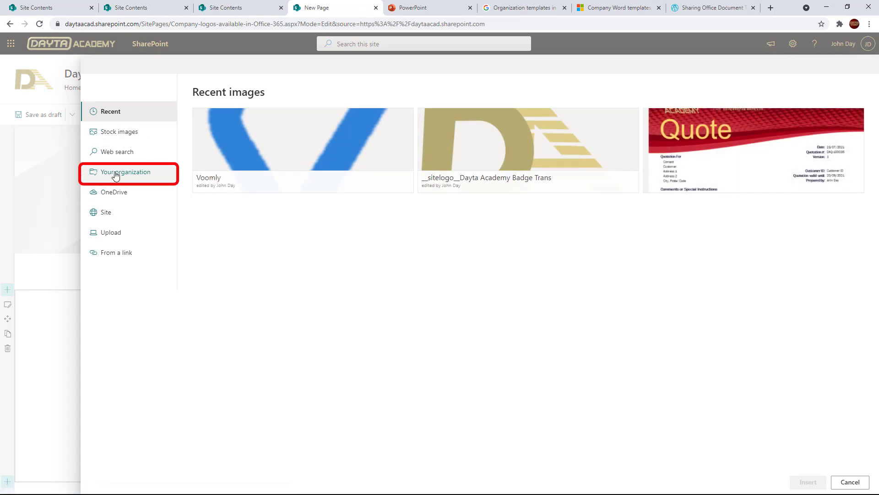
{"action": "left_click", "coordinate": [115, 175]}
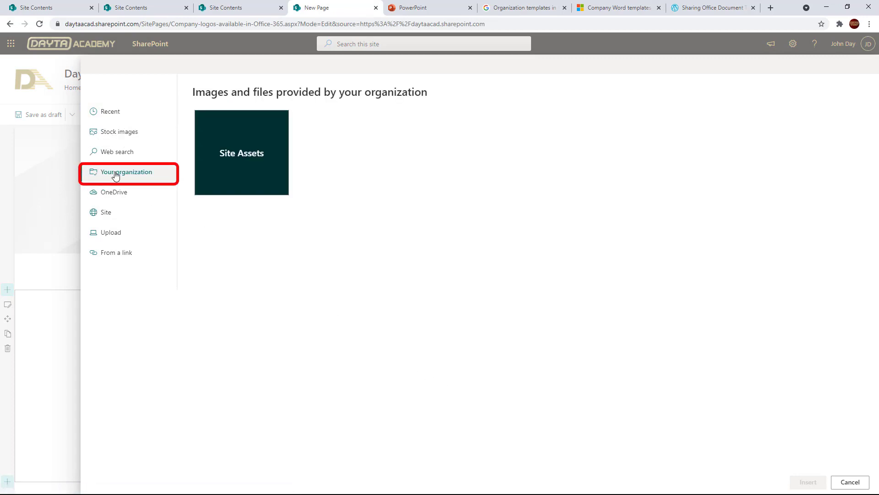
{"action": "left_click", "coordinate": [244, 132]}
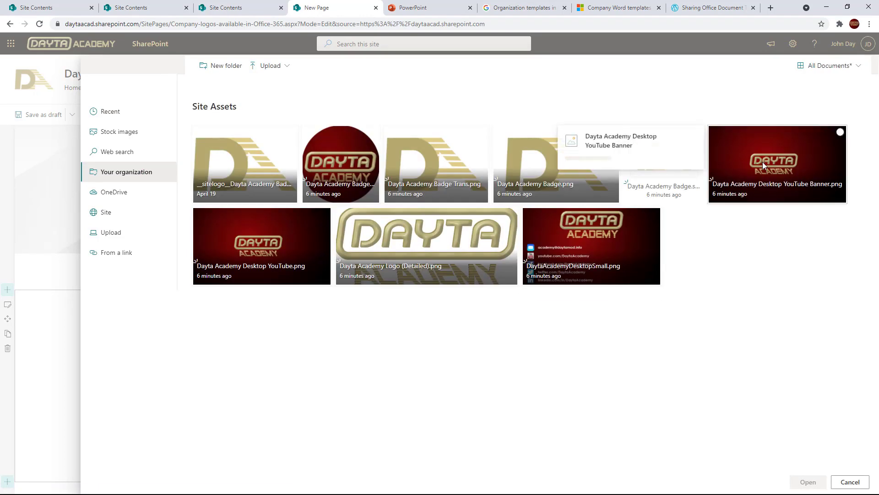
{"action": "left_click", "coordinate": [763, 161]}
{"action": "left_click", "coordinate": [807, 482]}
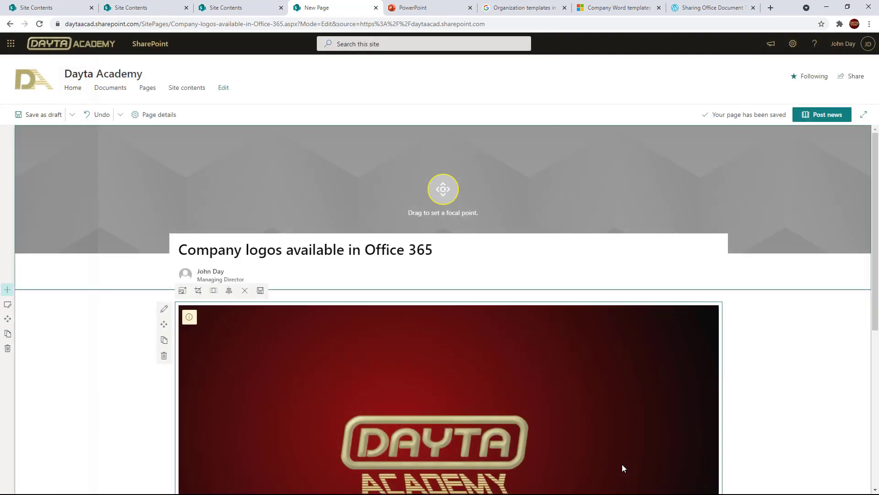
{"action": "left_click_drag", "start_coordinate": [443, 189], "coordinate": [432, 188]}
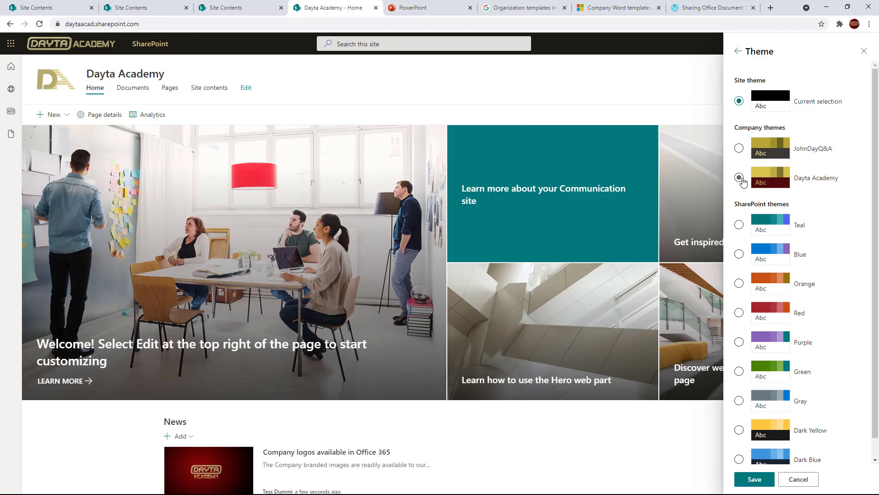
- Choose the Dayta Academy company theme for the site
{"action": "left_click", "coordinate": [739, 177]}
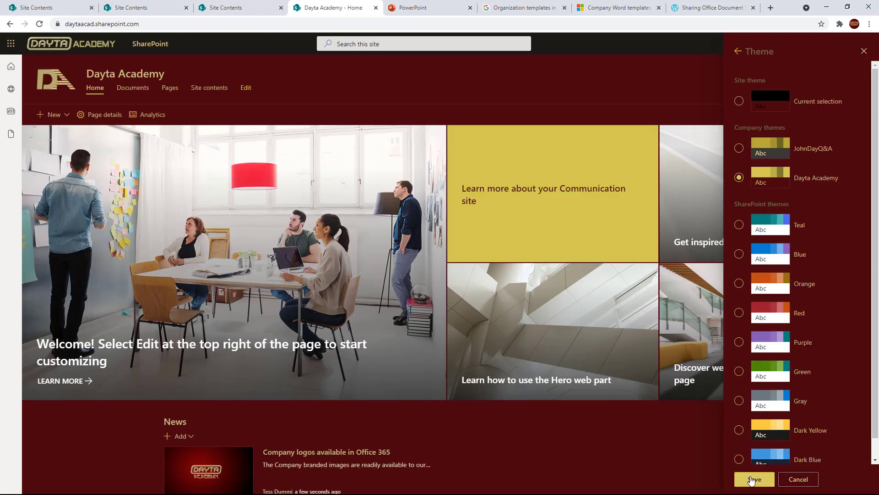